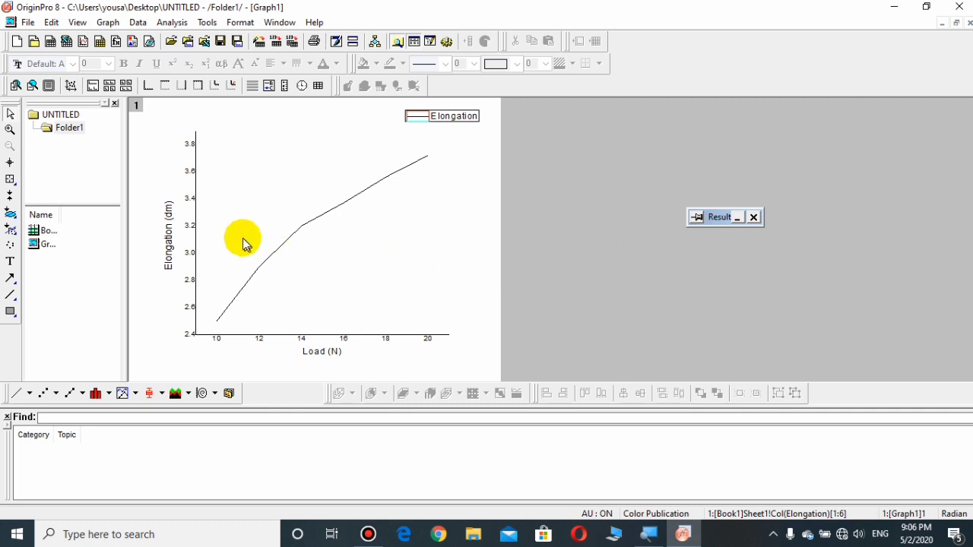
Select the Y and X axis tick labels and format them as 24-point bold
{"action": "left_click", "coordinate": [188, 173]}
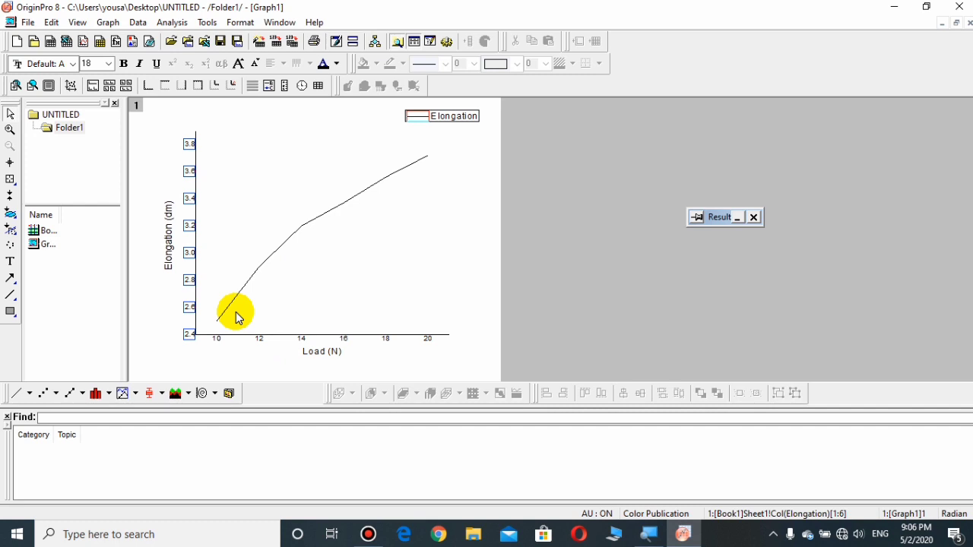
{"action": "left_click", "coordinate": [245, 176]}
{"action": "left_click", "coordinate": [190, 146]}
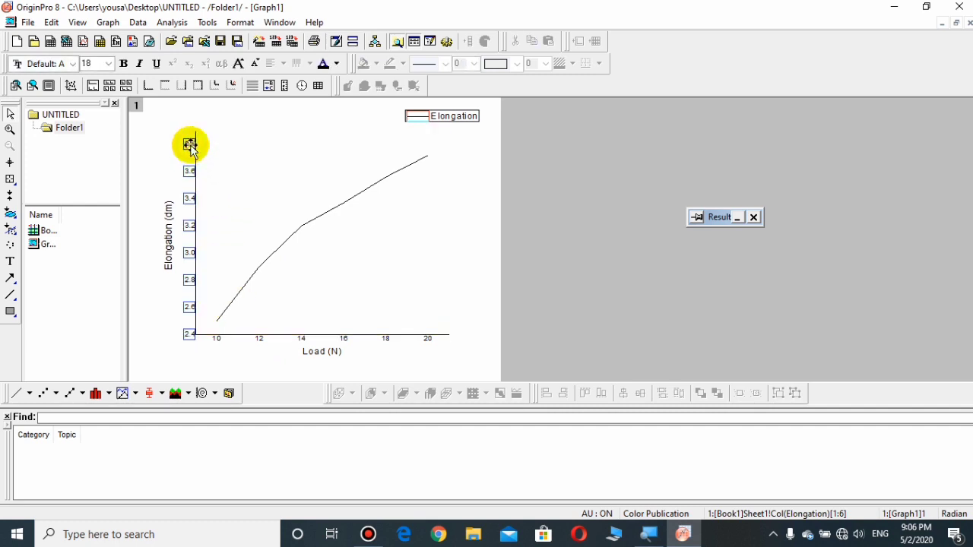
{"action": "left_click", "coordinate": [260, 339]}
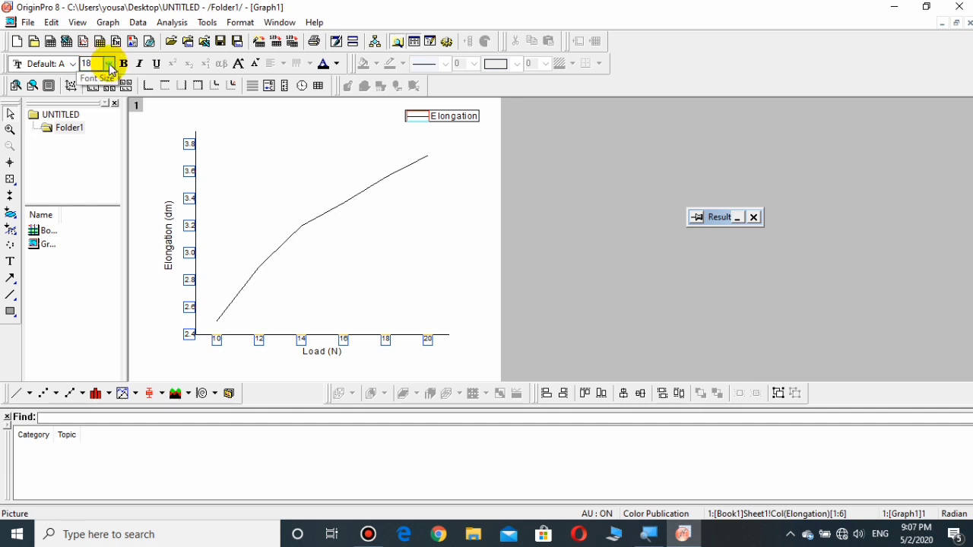
{"action": "left_click", "coordinate": [110, 64]}
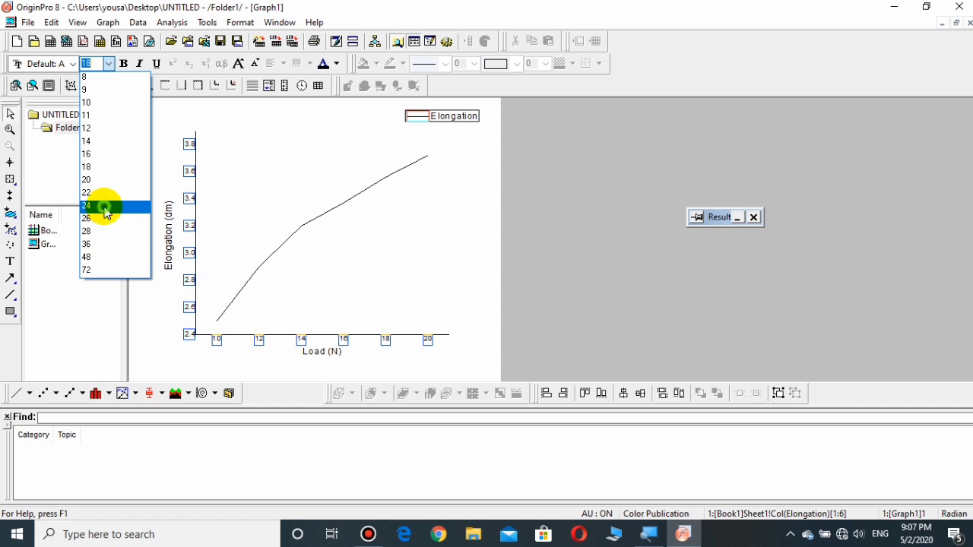
{"action": "left_click", "coordinate": [105, 206]}
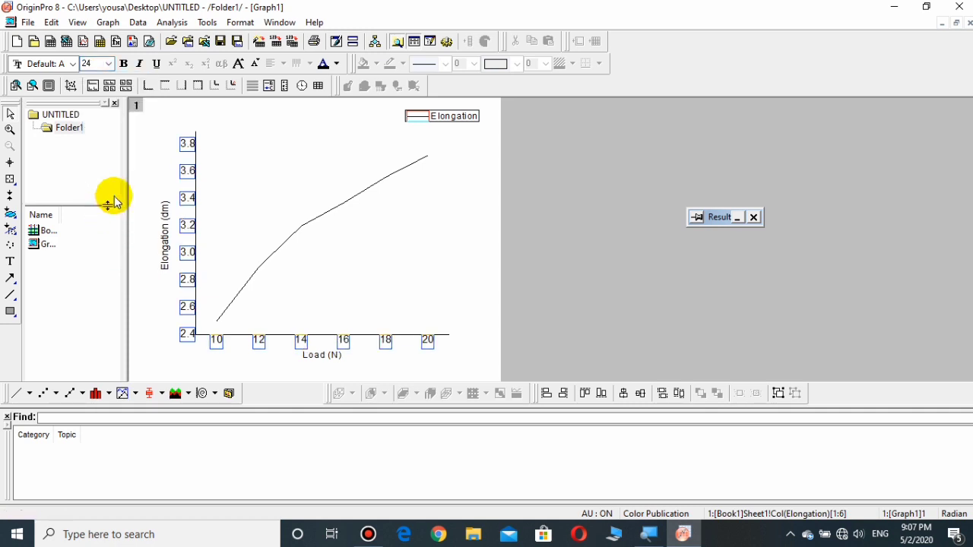
{"action": "left_click", "coordinate": [123, 64]}
{"action": "left_click", "coordinate": [155, 159]}
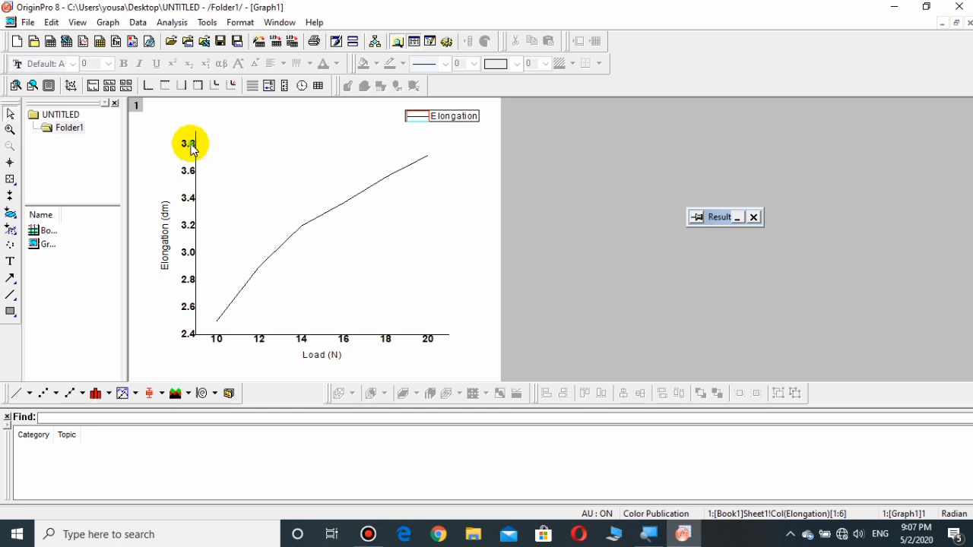
Drag the Y tick labels slightly left and nudge the X tick labels down
{"action": "left_click", "coordinate": [191, 149]}
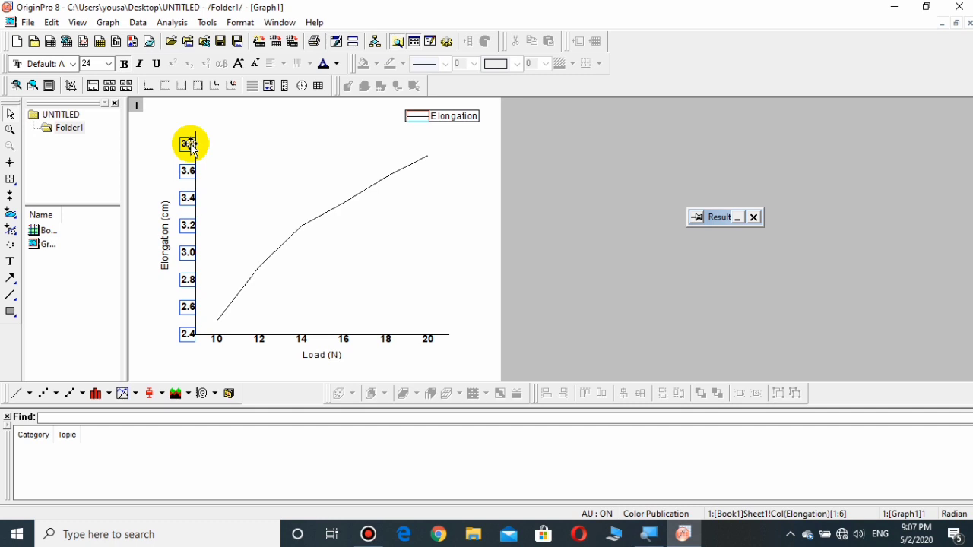
{"action": "left_click_drag", "start_coordinate": [191, 149], "coordinate": [186, 150]}
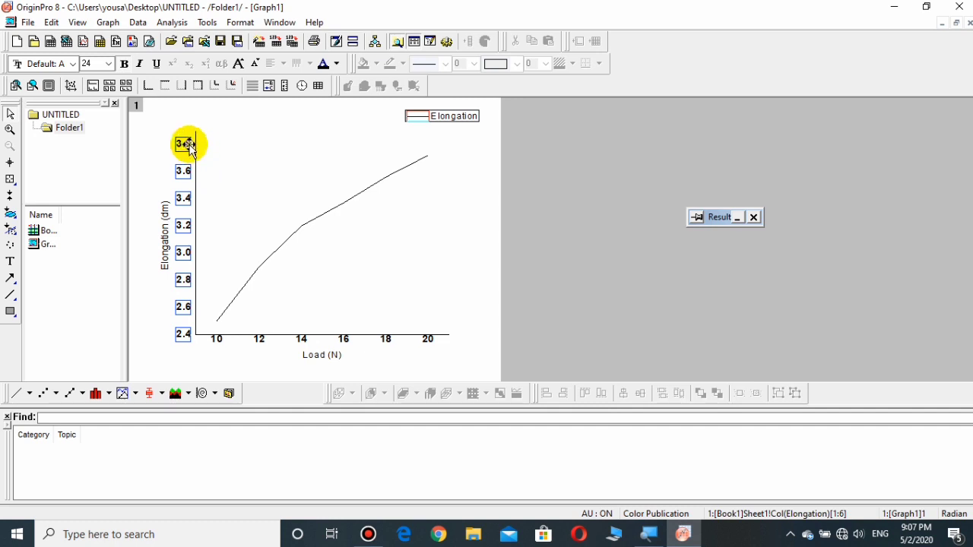
{"action": "left_click", "coordinate": [259, 339]}
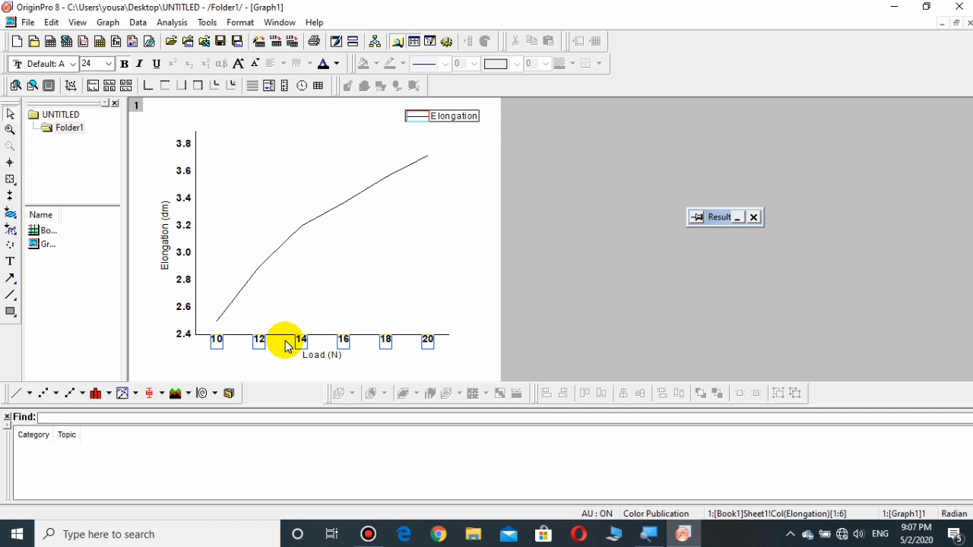
{"action": "key", "text": "Down"}
{"action": "key", "text": "Down"}
{"action": "key", "text": "Down"}
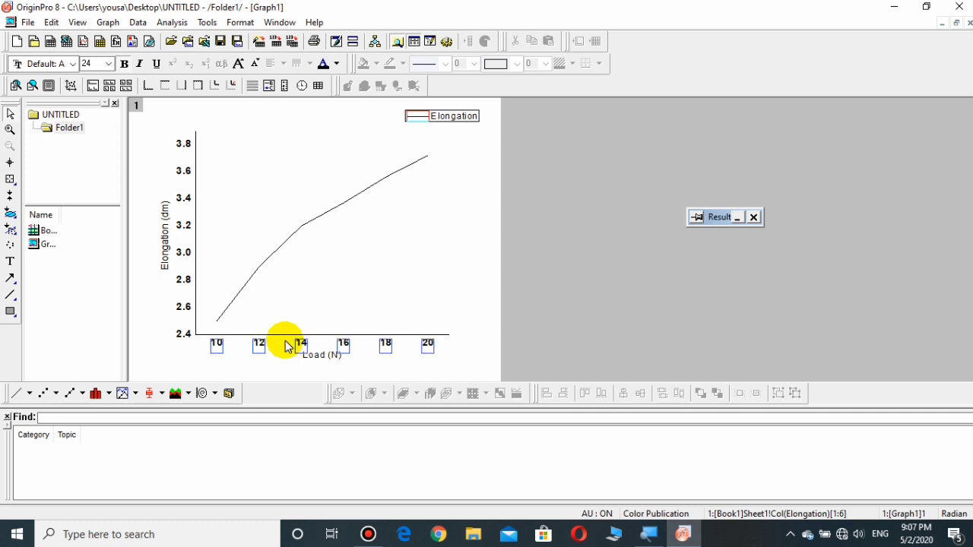
Set the Elongation (dm) axis title to font size 24
{"action": "left_click", "coordinate": [165, 251]}
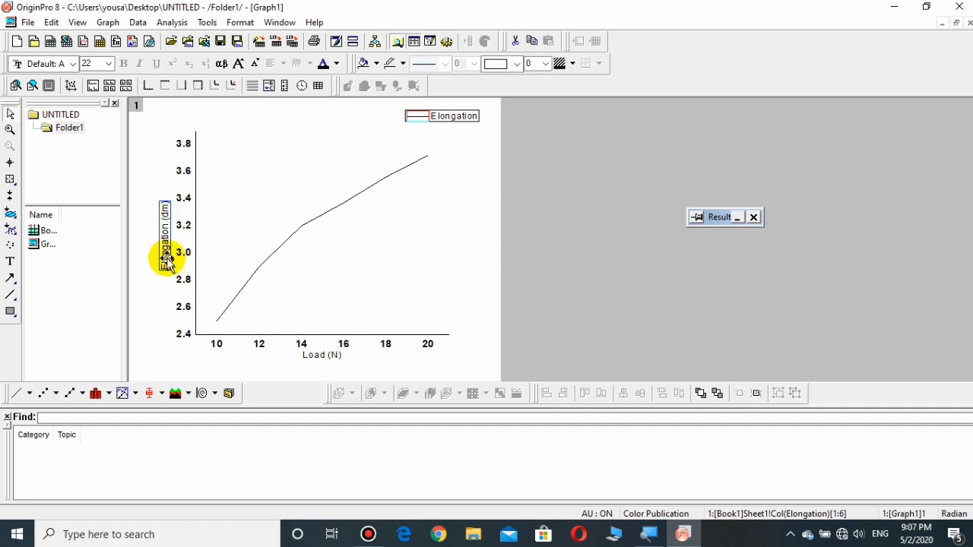
{"action": "double_click", "coordinate": [163, 255]}
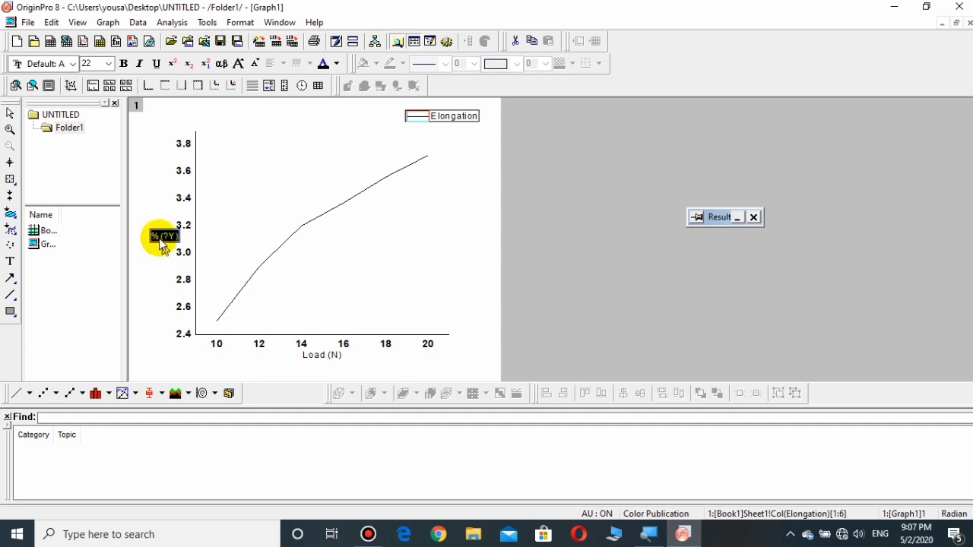
{"action": "left_click", "coordinate": [108, 64]}
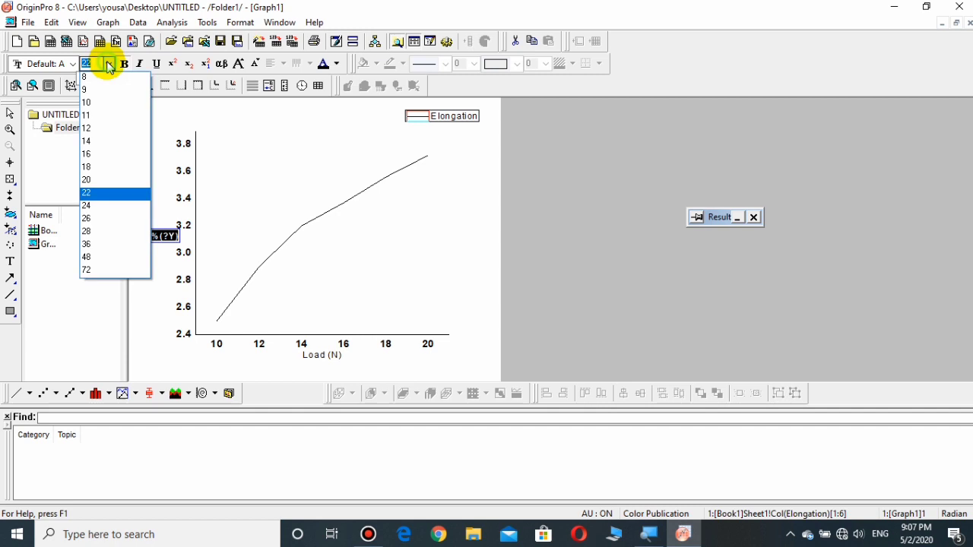
{"action": "left_click", "coordinate": [91, 207]}
{"action": "left_click", "coordinate": [144, 286]}
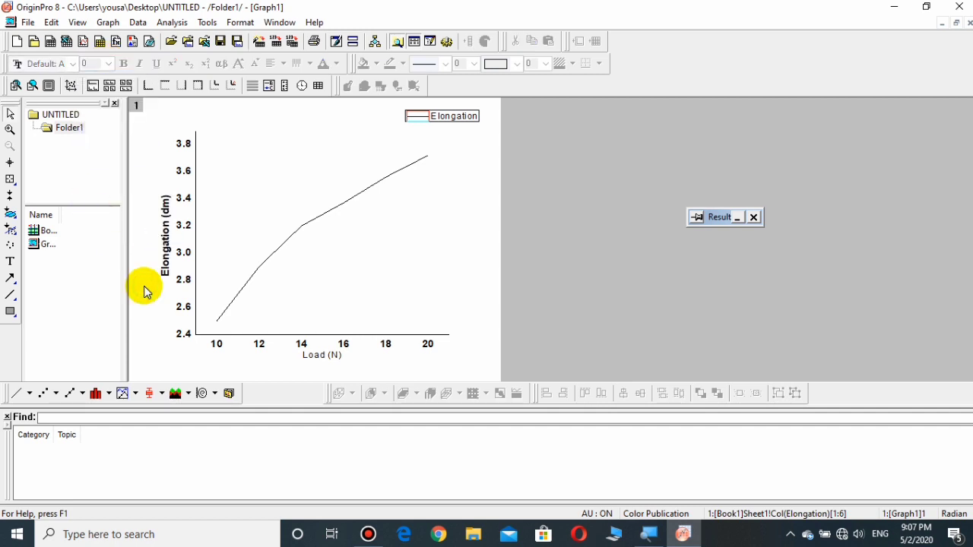
Move the Load (N) title slightly down and make it 24-point bold
{"action": "left_click", "coordinate": [325, 360]}
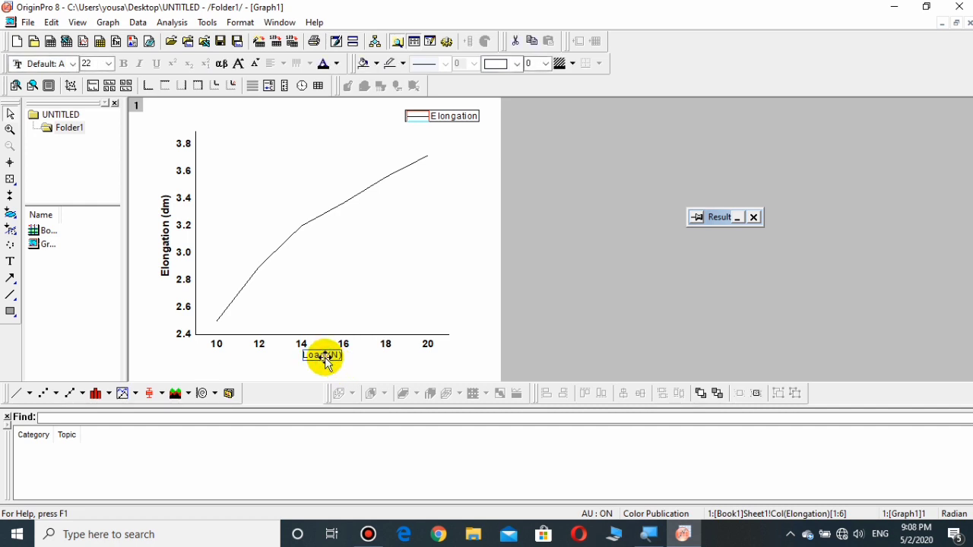
{"action": "left_click_drag", "start_coordinate": [324, 358], "coordinate": [326, 361]}
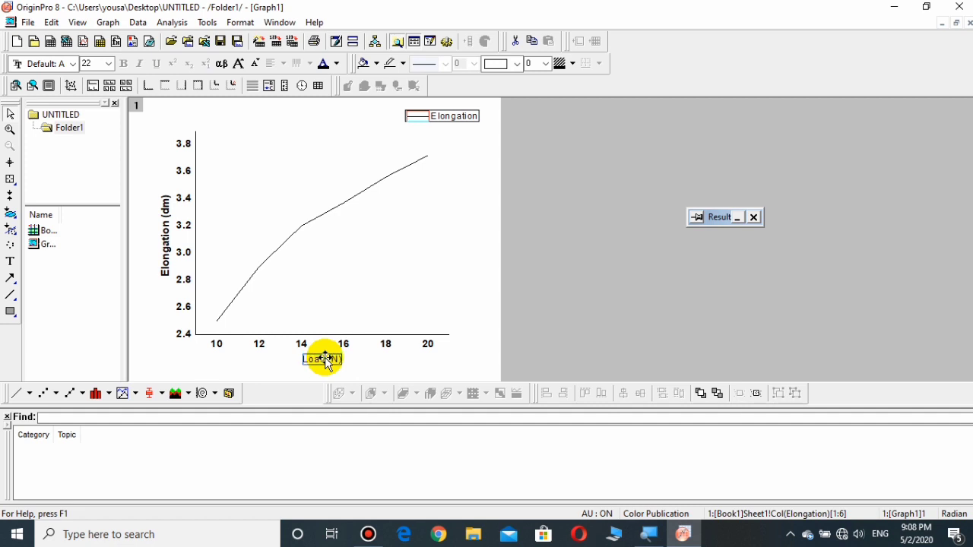
{"action": "double_click", "coordinate": [325, 360]}
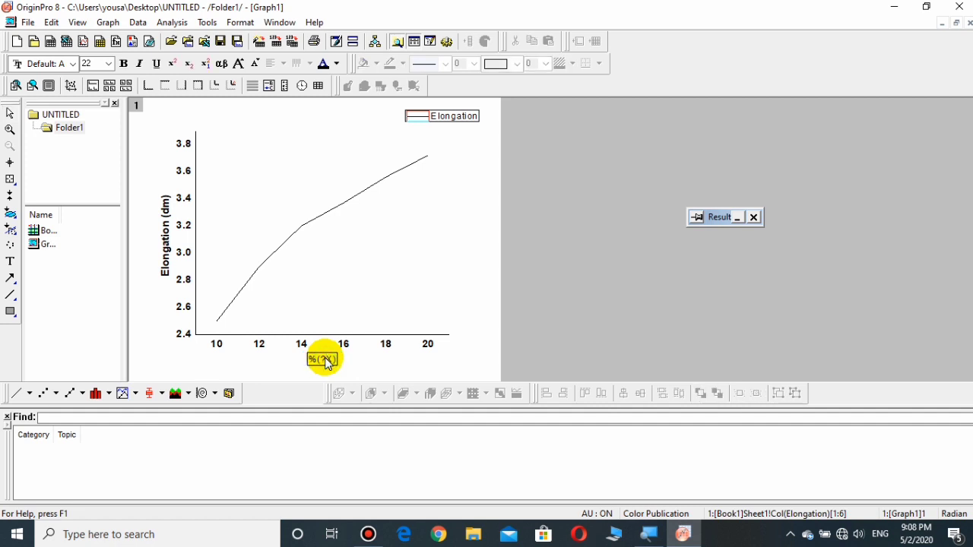
{"action": "double_click", "coordinate": [325, 359]}
{"action": "left_click", "coordinate": [110, 64]}
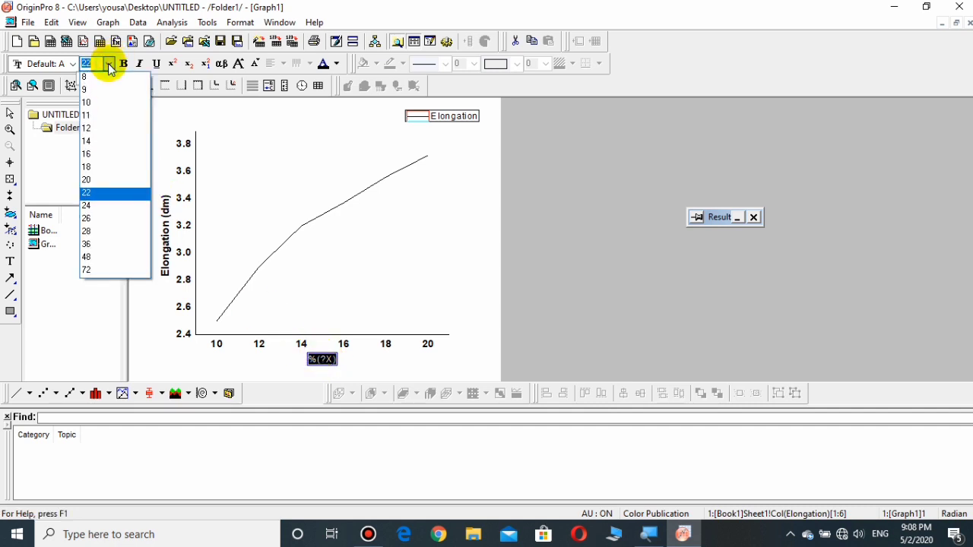
{"action": "left_click", "coordinate": [110, 206]}
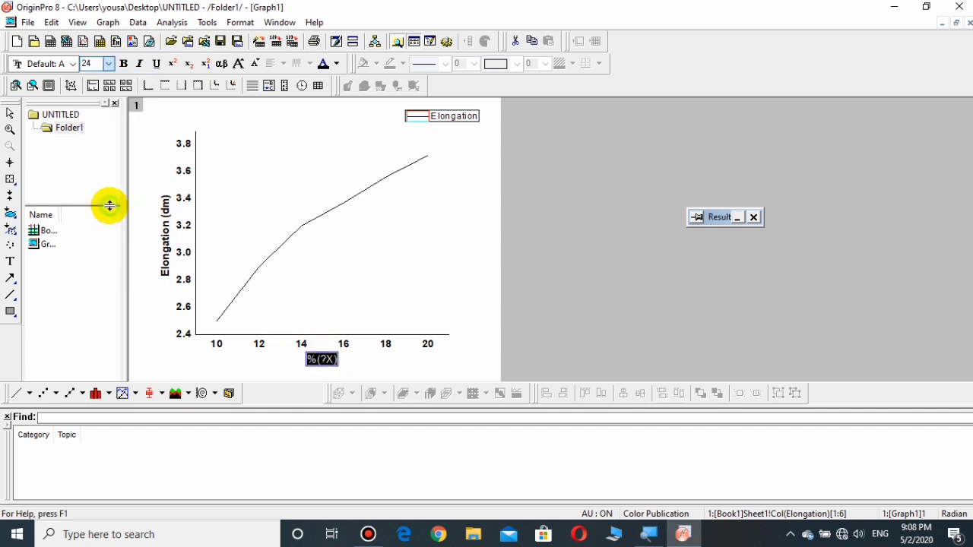
{"action": "left_click", "coordinate": [125, 66]}
{"action": "left_click", "coordinate": [459, 346]}
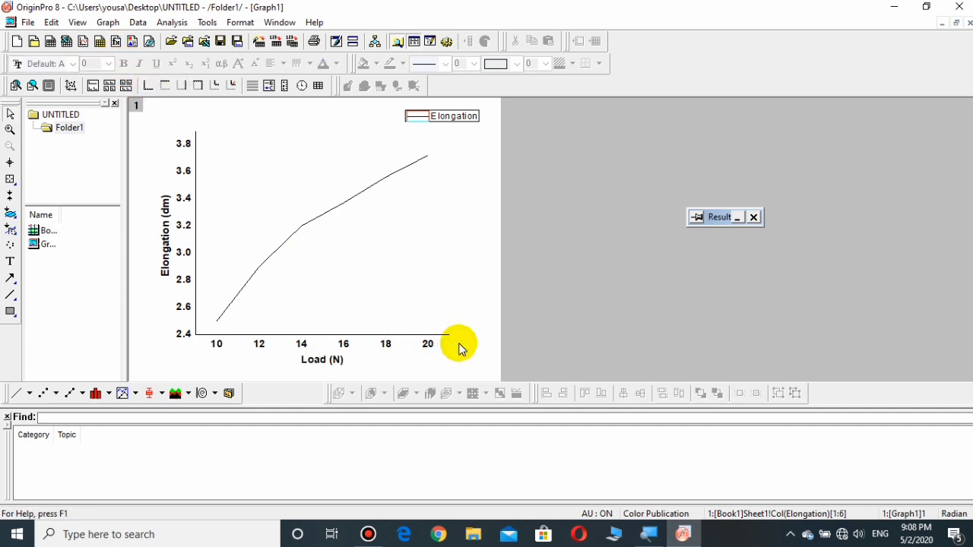
Open Plot Details for the Elongation curve, keeping straight connections and a solid line style
{"action": "double_click", "coordinate": [370, 190]}
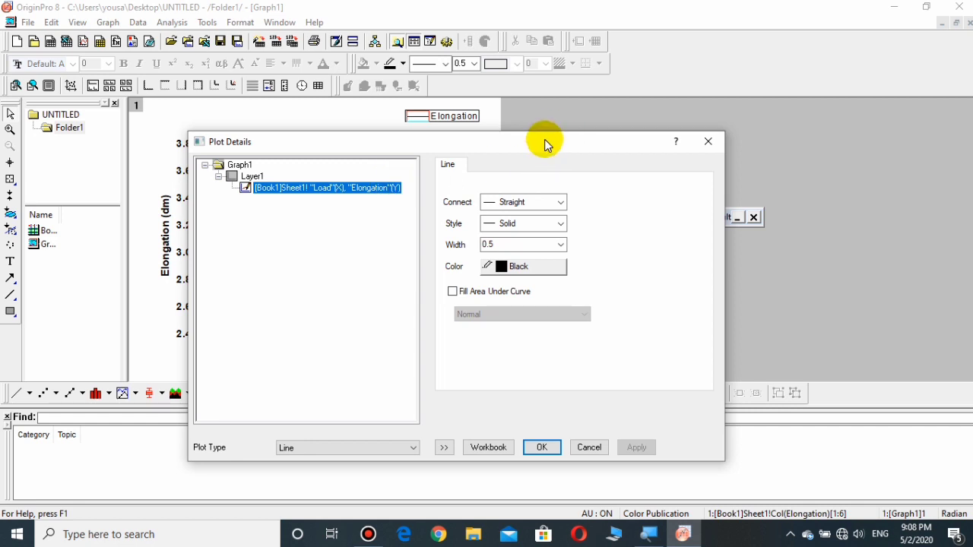
{"action": "left_click_drag", "start_coordinate": [545, 145], "coordinate": [549, 80]}
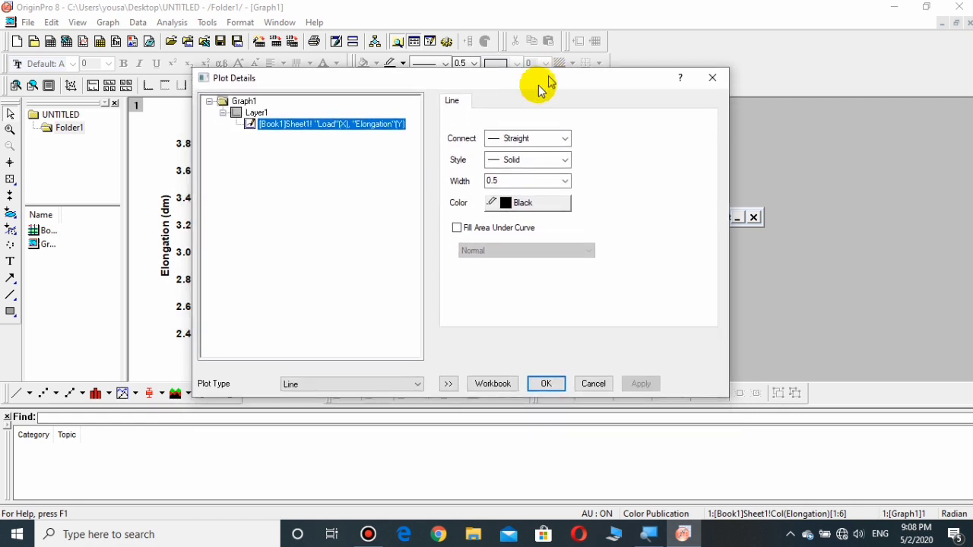
{"action": "left_click", "coordinate": [523, 141]}
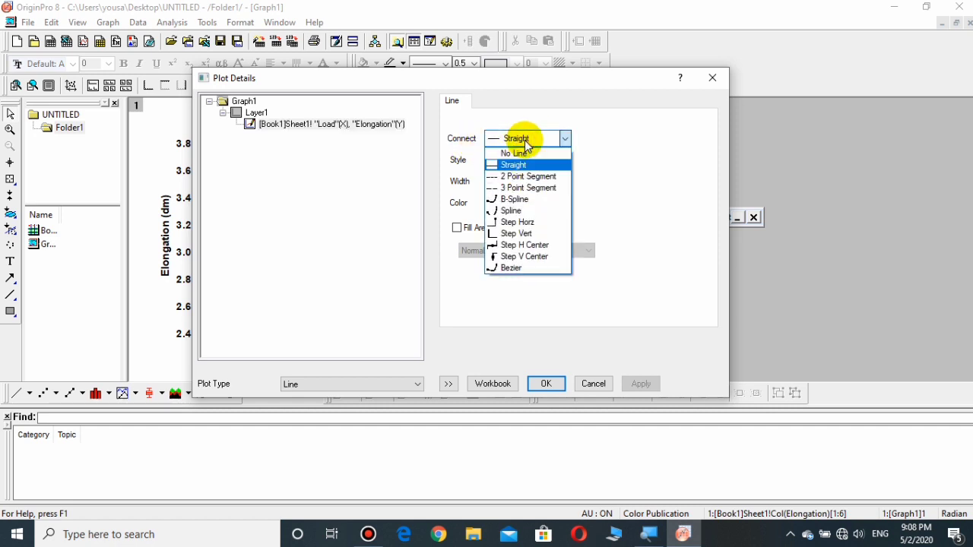
{"action": "left_click", "coordinate": [524, 141]}
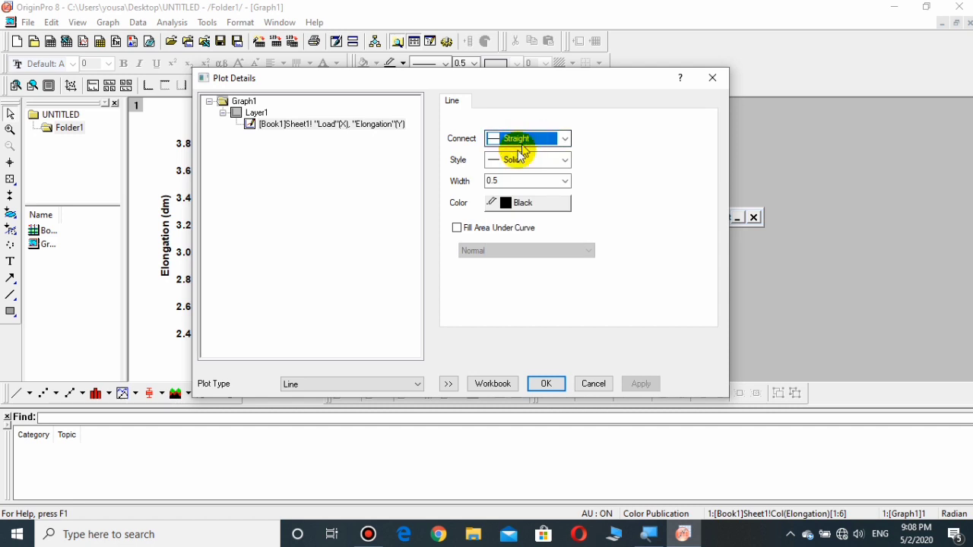
{"action": "left_click", "coordinate": [517, 160]}
{"action": "left_click", "coordinate": [517, 161]}
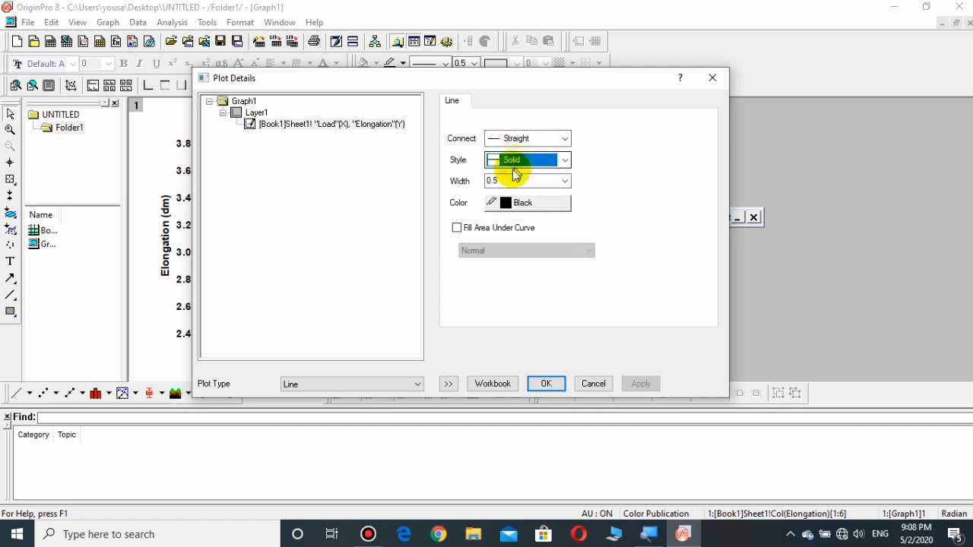
Set the curve's line width to 3 and colour to blue, then apply and close
{"action": "left_click", "coordinate": [508, 182]}
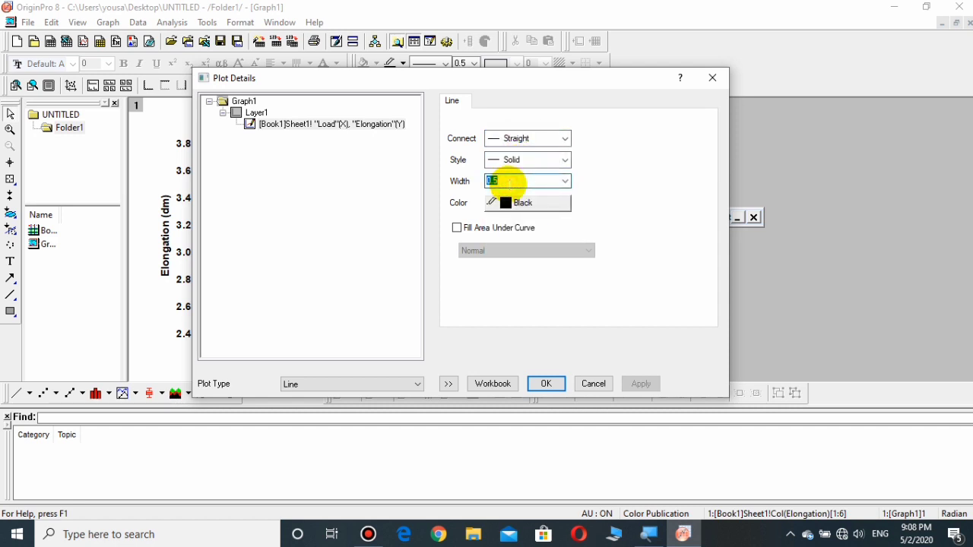
{"action": "left_click", "coordinate": [566, 182]}
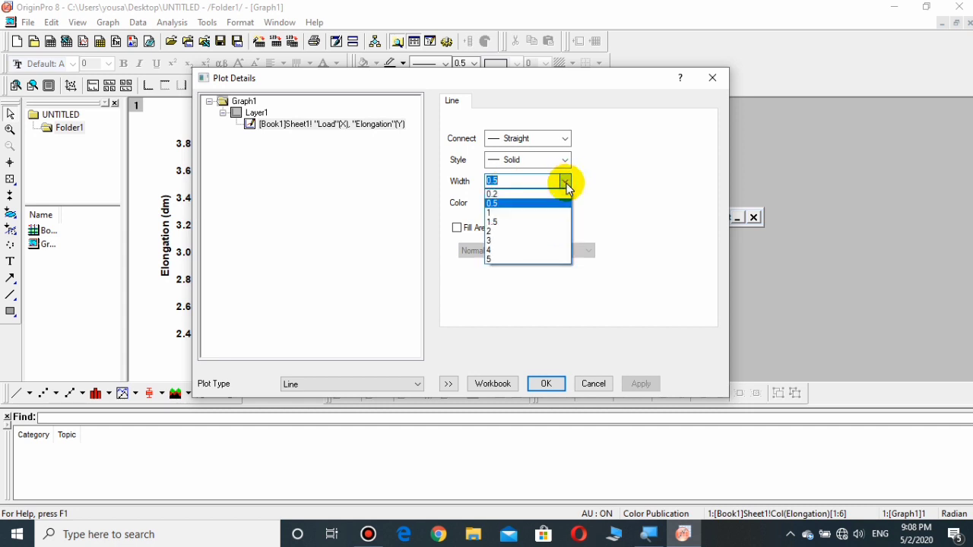
{"action": "left_click", "coordinate": [502, 242]}
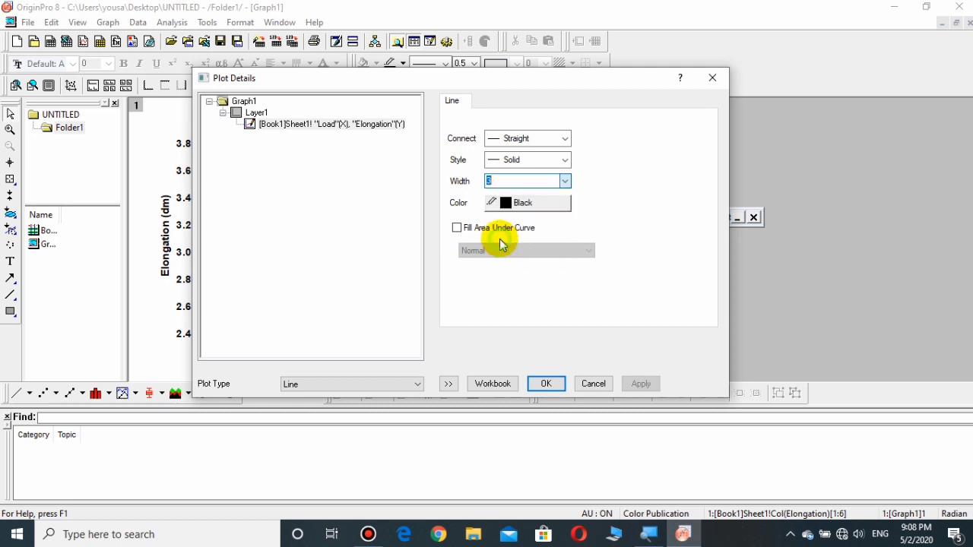
{"action": "left_click", "coordinate": [528, 205]}
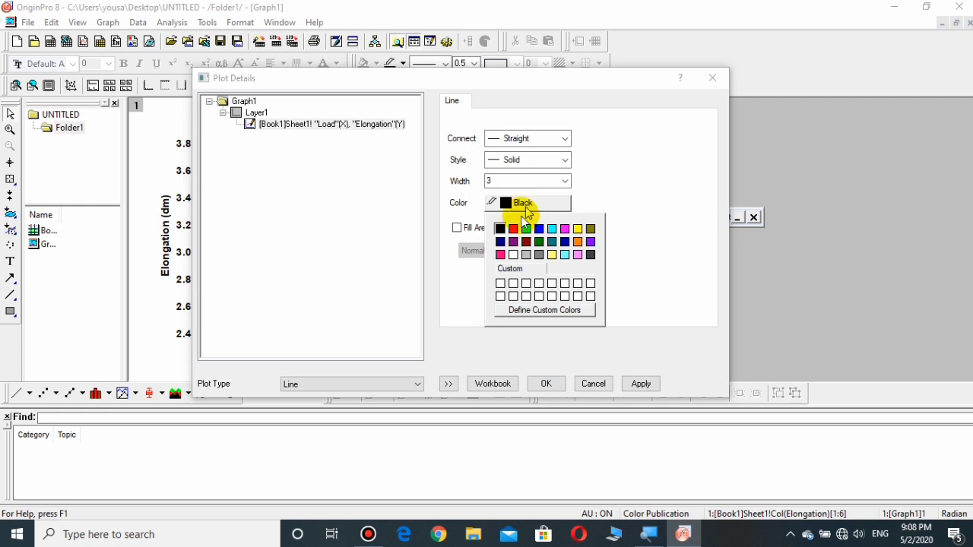
{"action": "left_click", "coordinate": [539, 229]}
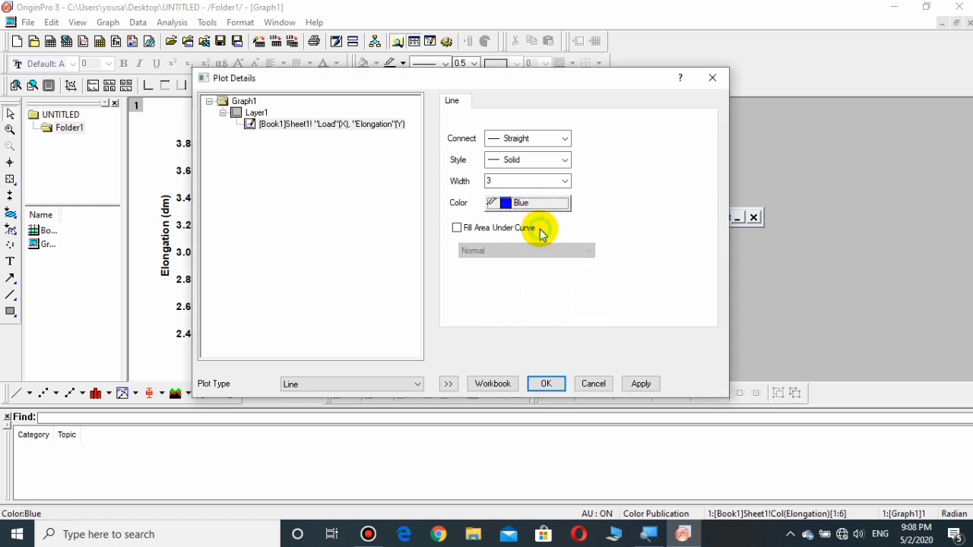
{"action": "left_click", "coordinate": [638, 384]}
{"action": "left_click", "coordinate": [548, 386]}
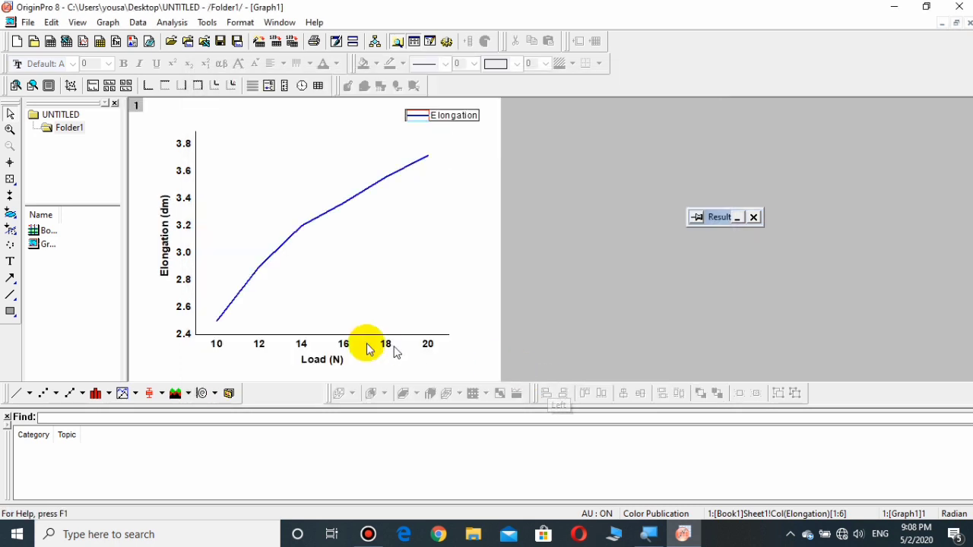